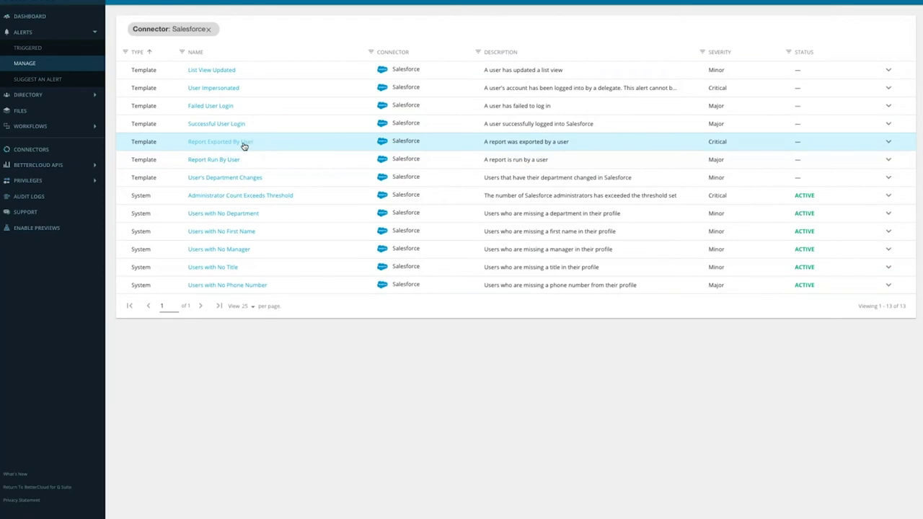
Step: Start an alert from the Salesforce "Report Exported By User" template and add the condition Actor Department contains Sales
click(244, 144)
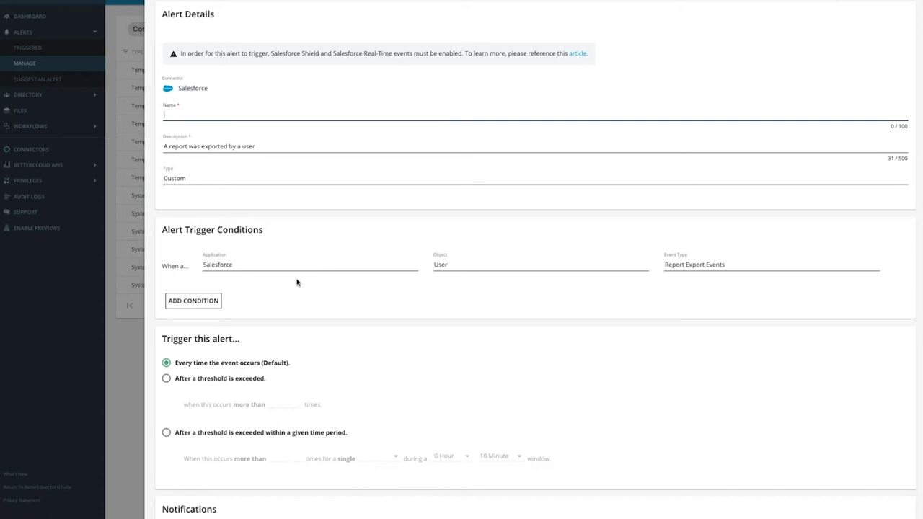
click(195, 303)
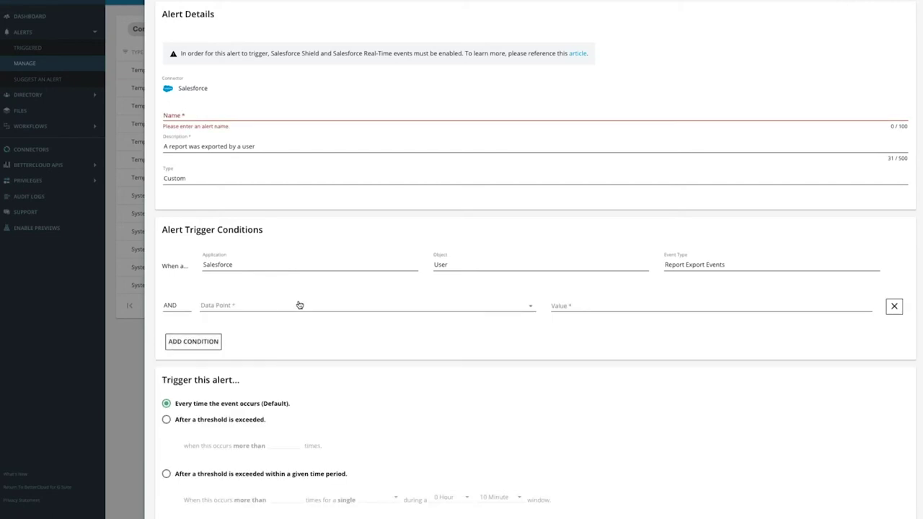
click(300, 305)
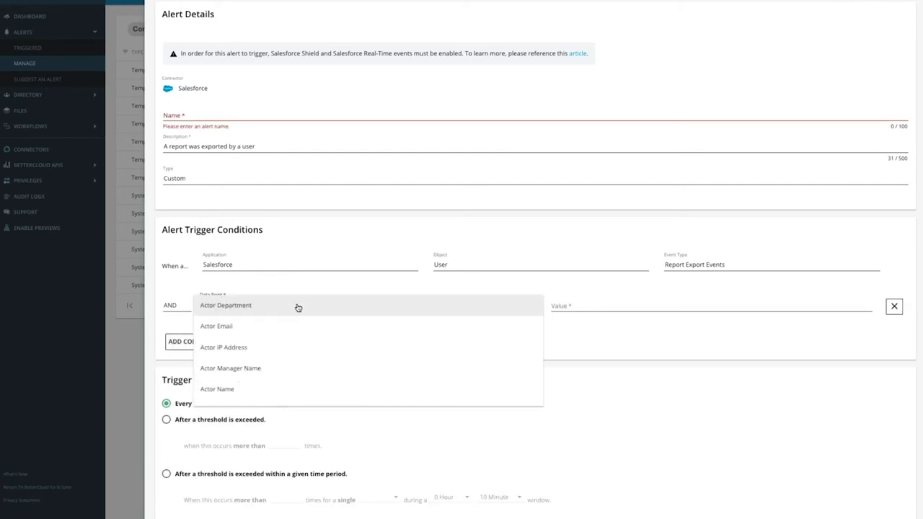
click(286, 315)
click(519, 307)
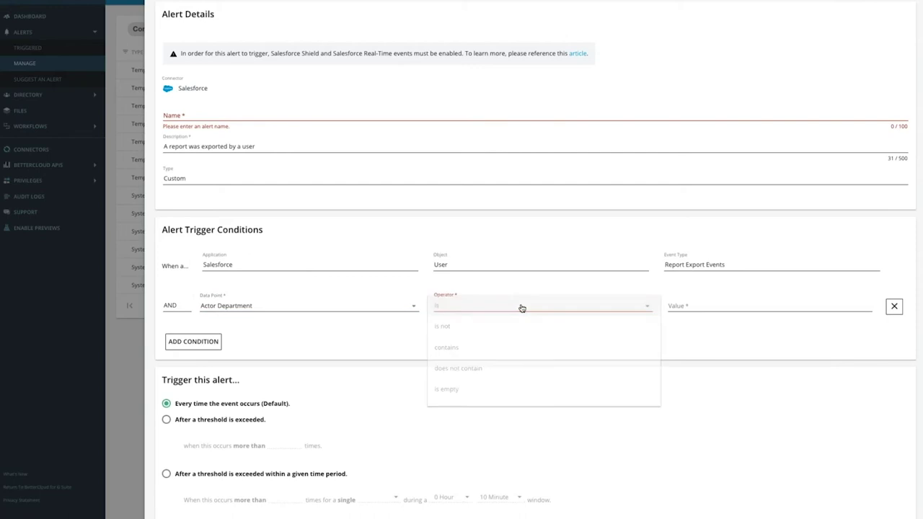
click(496, 353)
click(697, 311)
text(Sales)
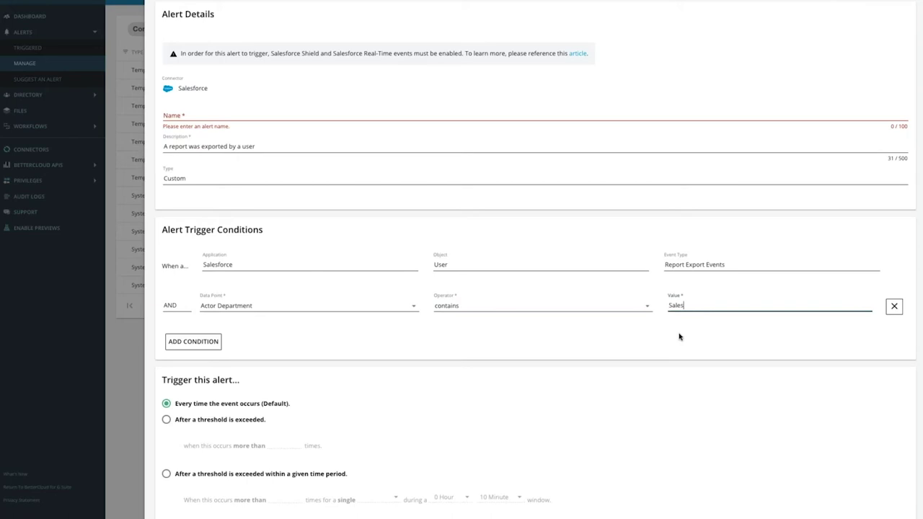
Step: Set the alert to trigger after more than 6 occurrences for a single user within a given time period, and close it unsaved
scroll(574, 400, down, 1)
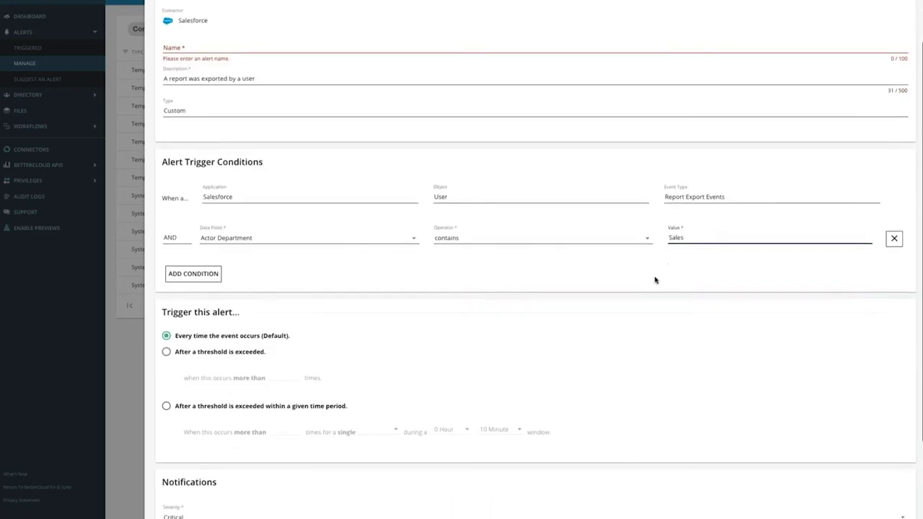
click(234, 407)
click(234, 408)
double_click(284, 430)
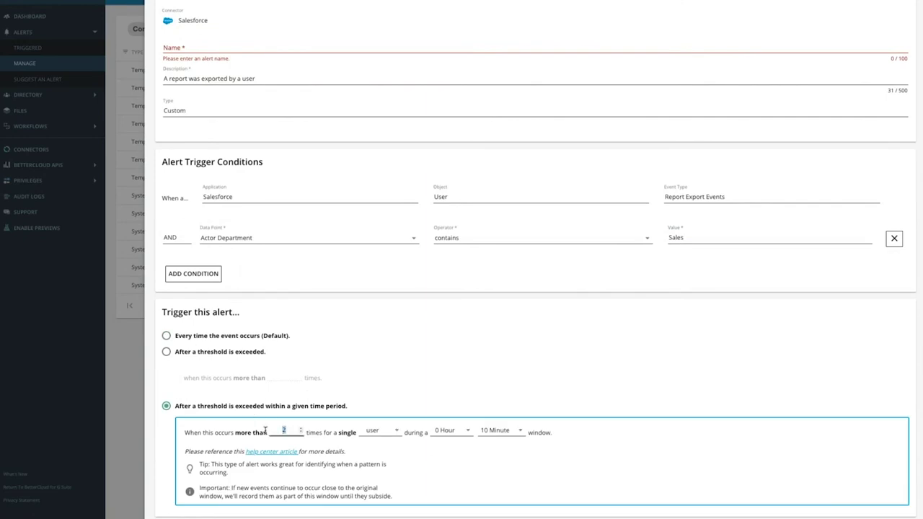
text(6)
scroll(509, 447, down, 3)
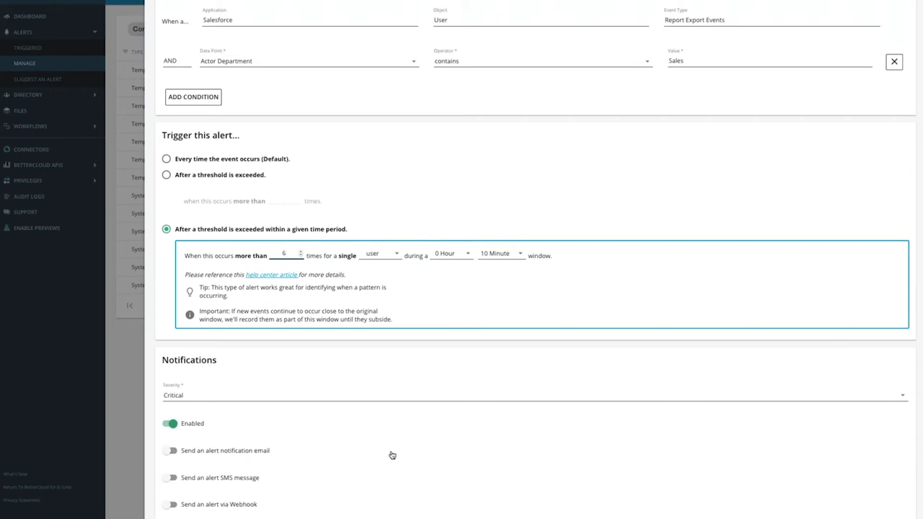
click(253, 336)
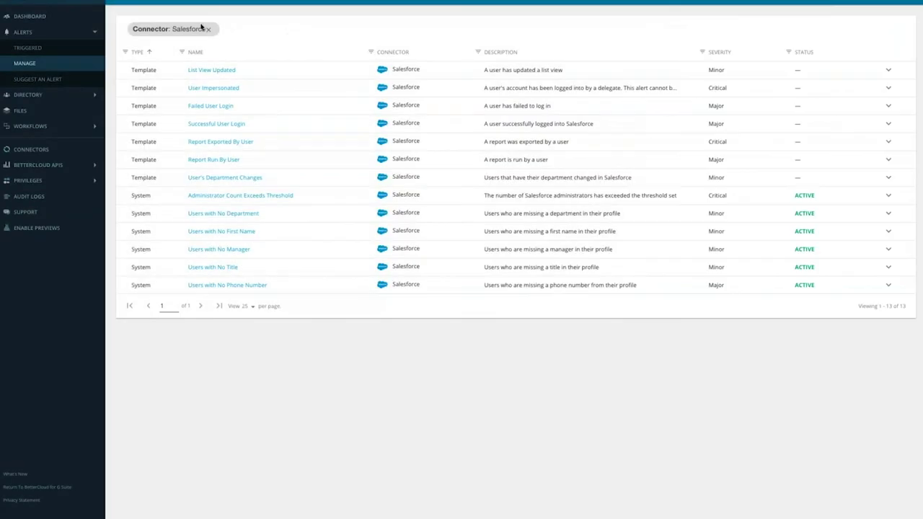
Step: Replace the Salesforce connector filter with Dropbox and examine the trigger settings of the Confidential Files Downloaded alert
click(212, 32)
click(421, 25)
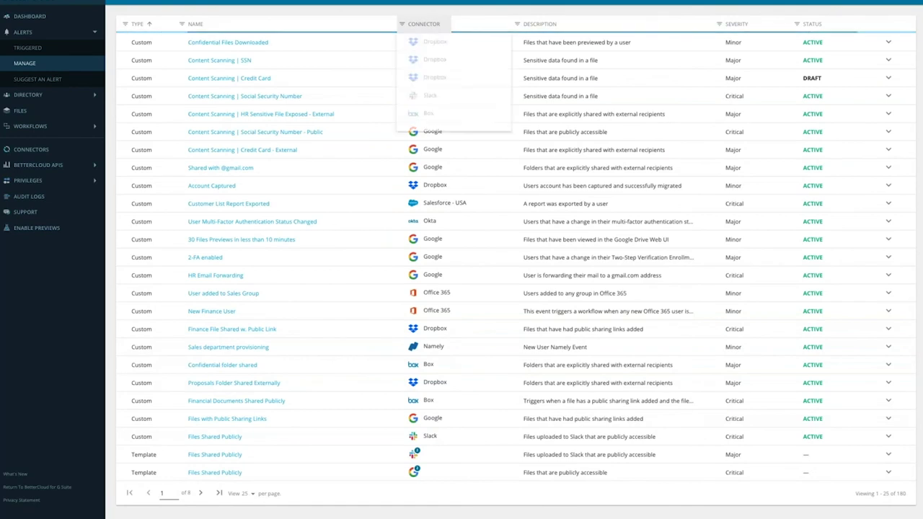
click(430, 118)
click(500, 151)
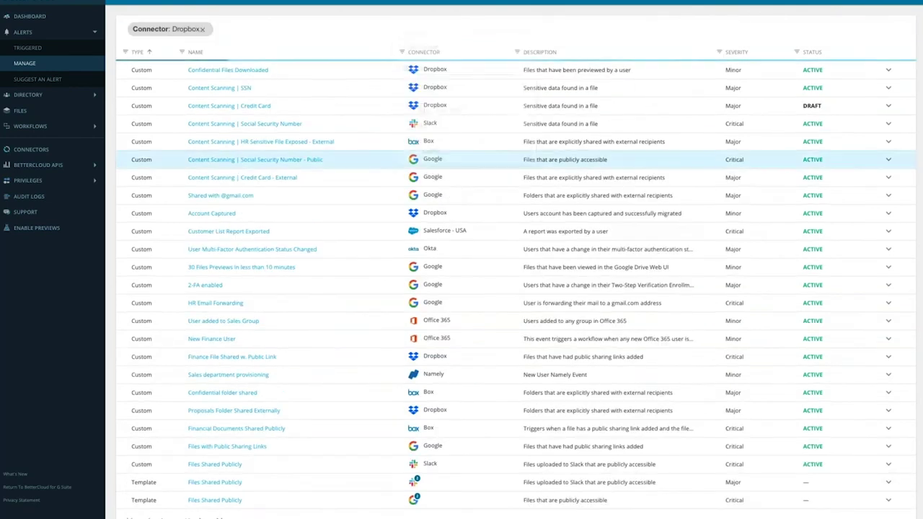
click(228, 69)
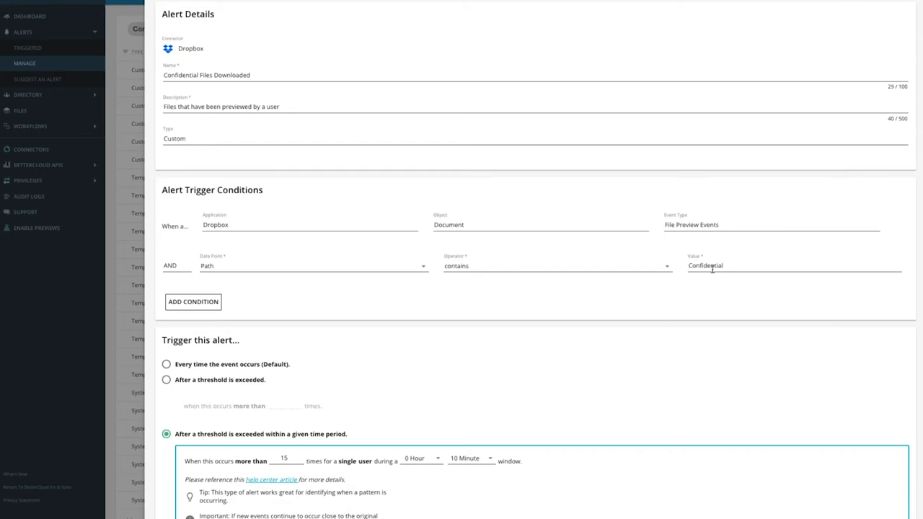
scroll(490, 457, down, 2)
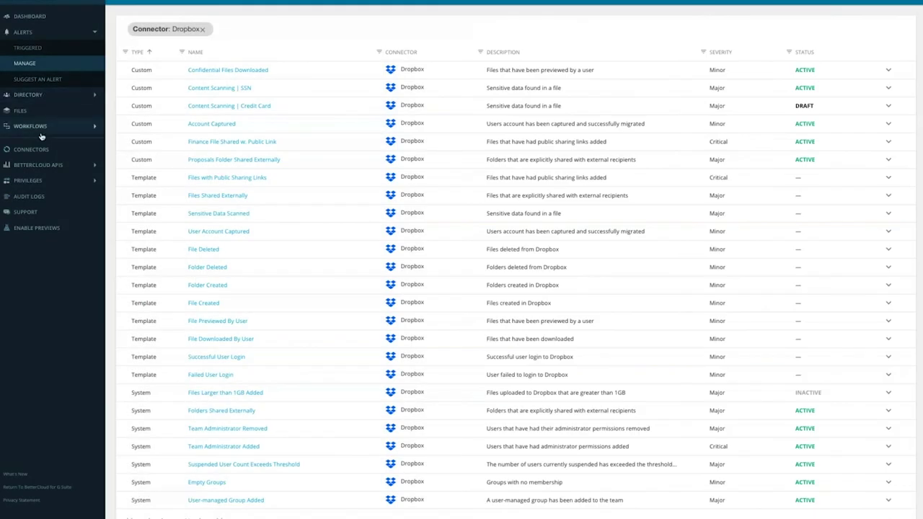
Step: Go to the list of managed workflows and open "zz Webinar Workflow 1 - Delete 5-10" for editing
click(40, 131)
click(50, 111)
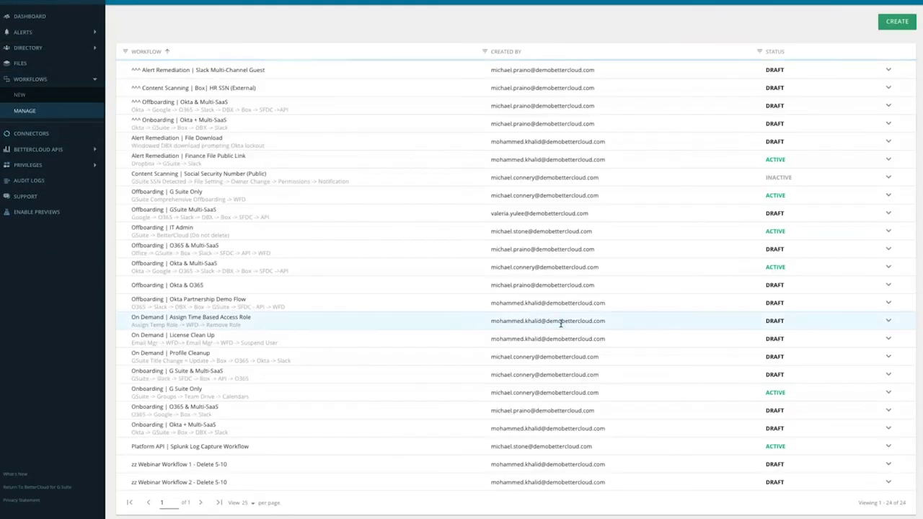
click(888, 465)
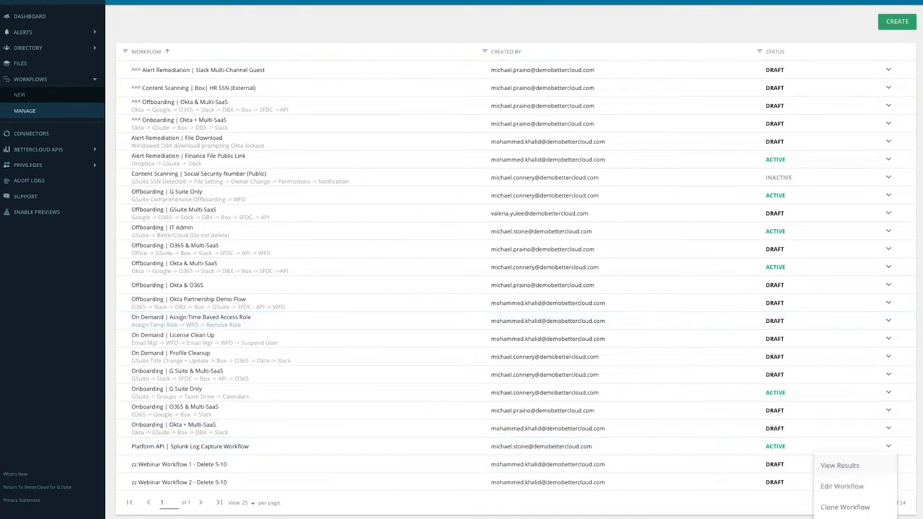
click(848, 486)
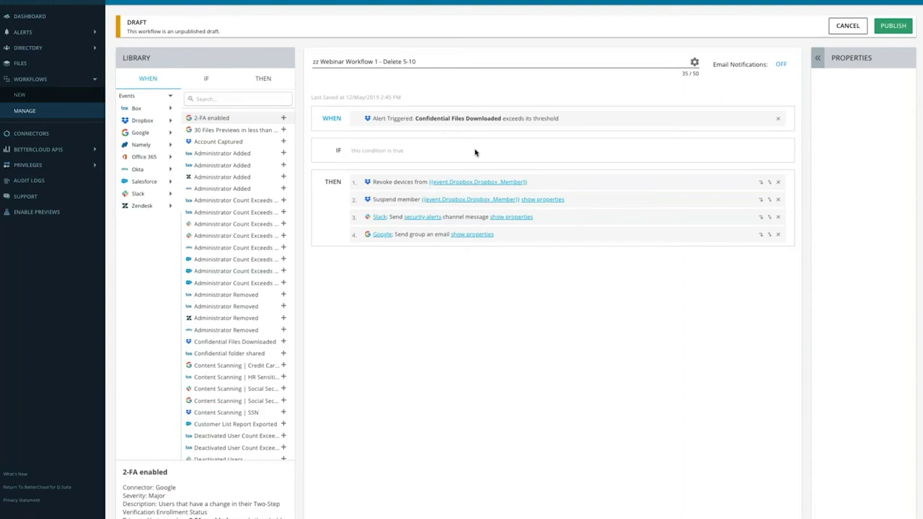
Step: Set the target of the Revoke devices action to the Member field of the Dropbox user event
click(470, 184)
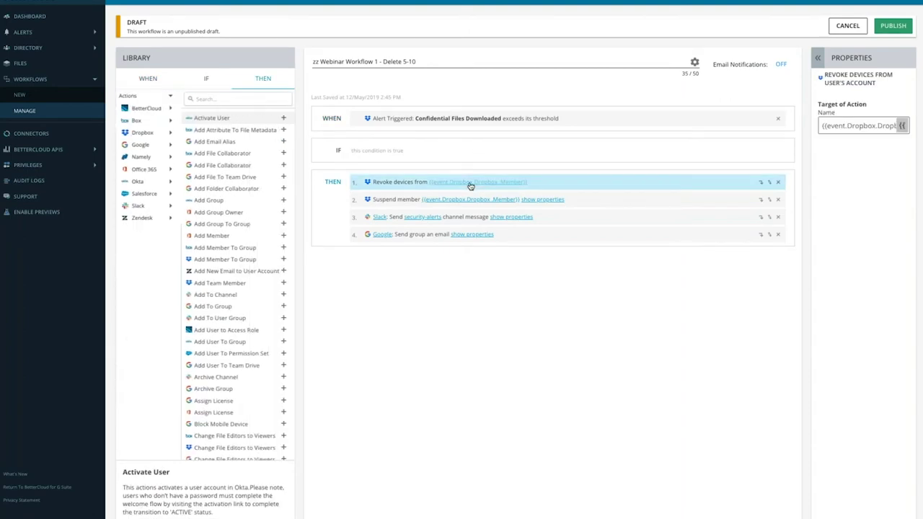
click(902, 126)
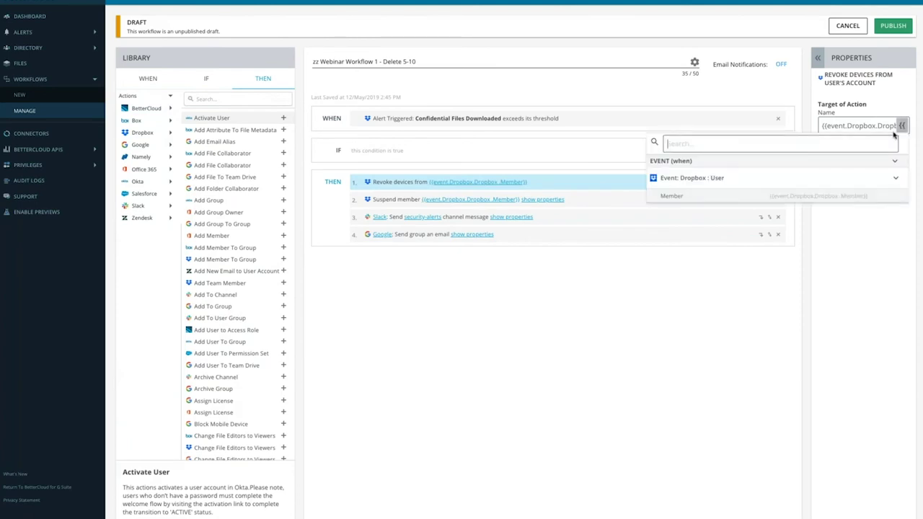
click(843, 196)
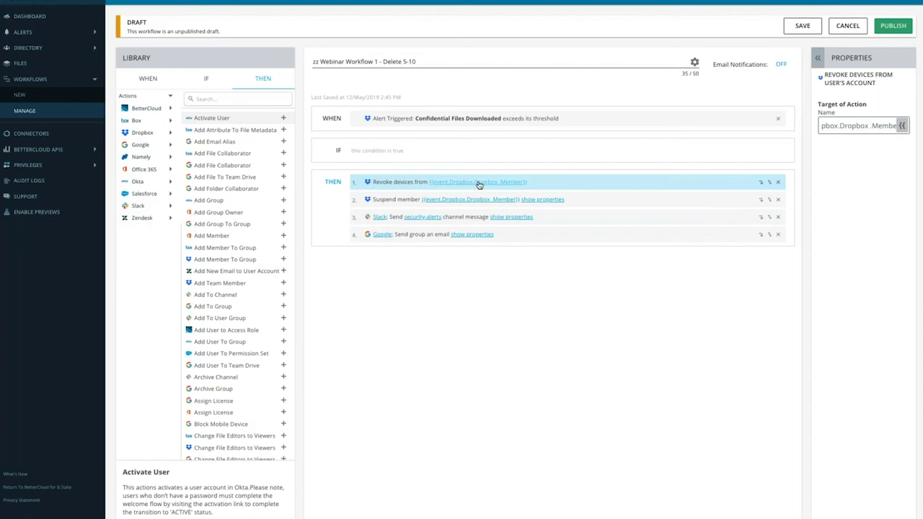
Step: Examine the properties of the Suspend member, Slack channel message and Google group email actions, including the Dropbox user fields available for the Slack message
click(537, 200)
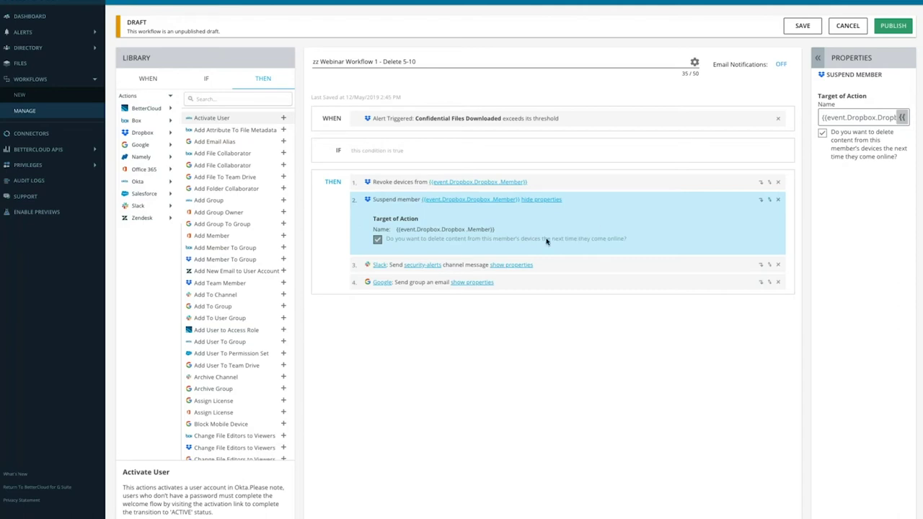
click(511, 265)
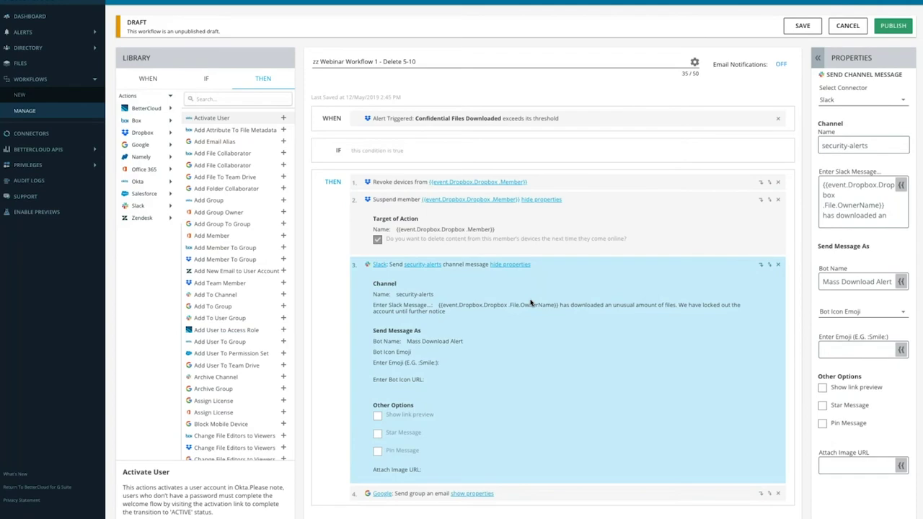
click(900, 186)
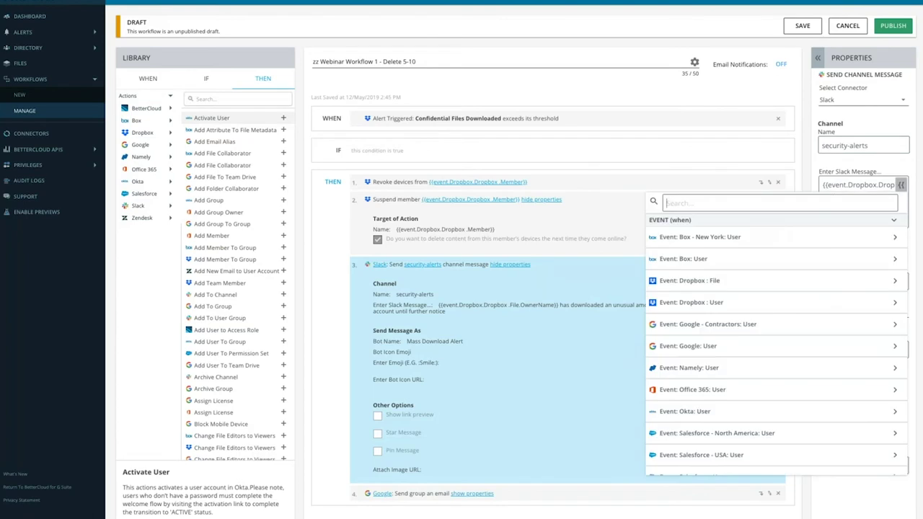
click(770, 304)
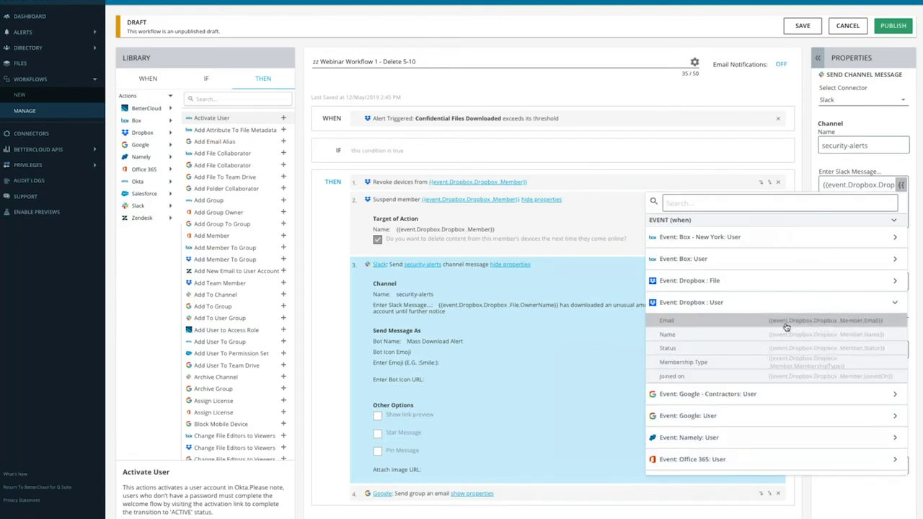
click(808, 165)
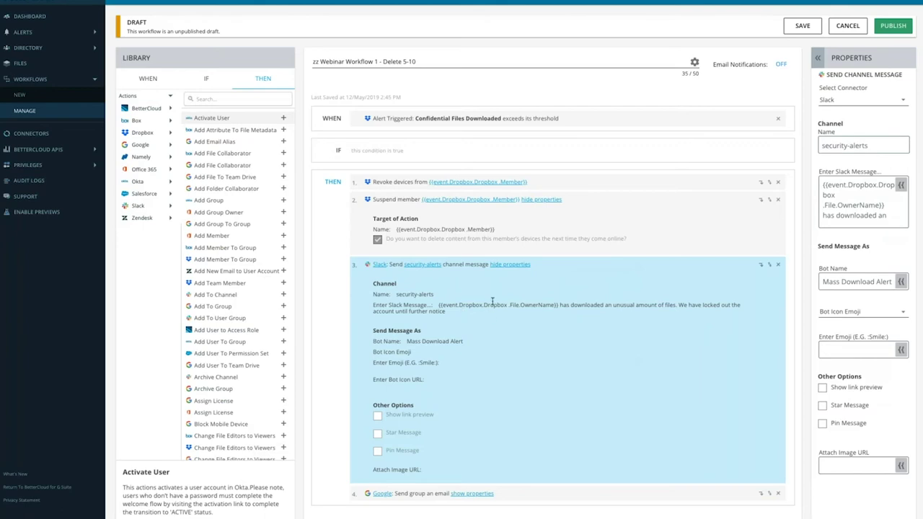
click(470, 494)
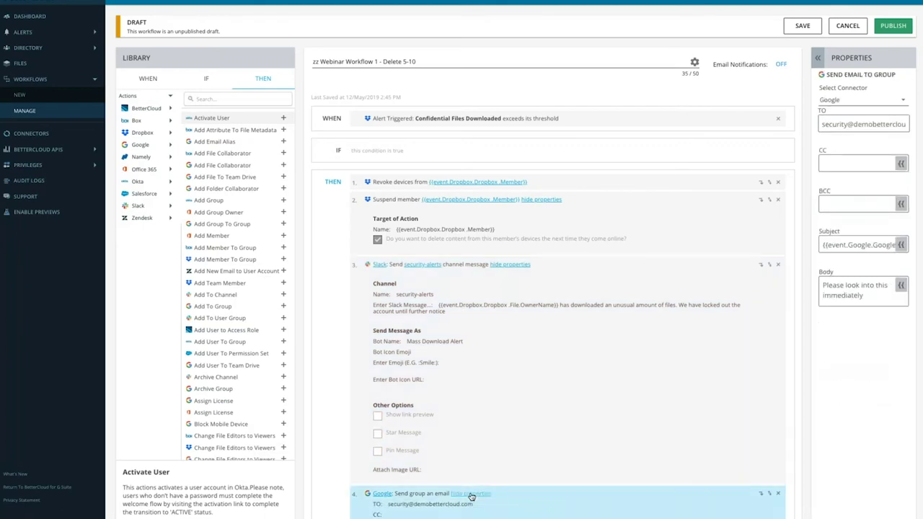
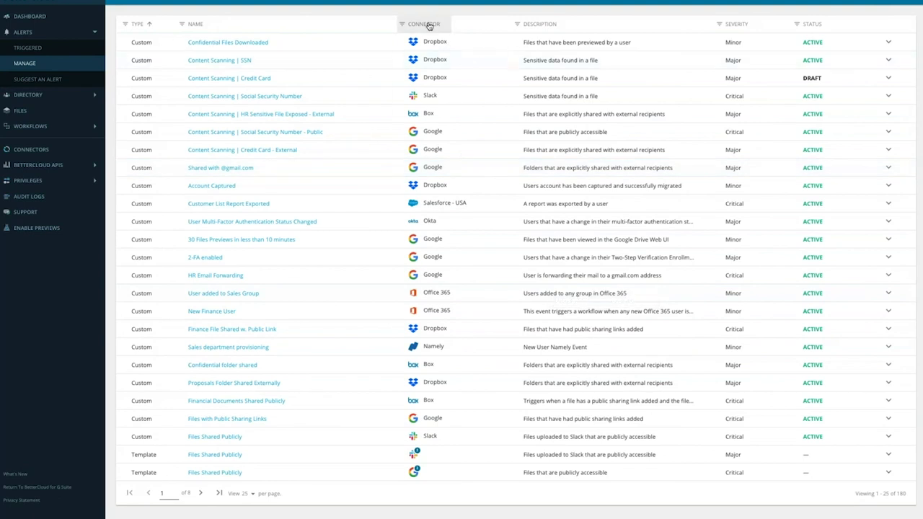
Step: Filter the managed alerts by the Box connector and open the Files Shared Externally template
click(425, 108)
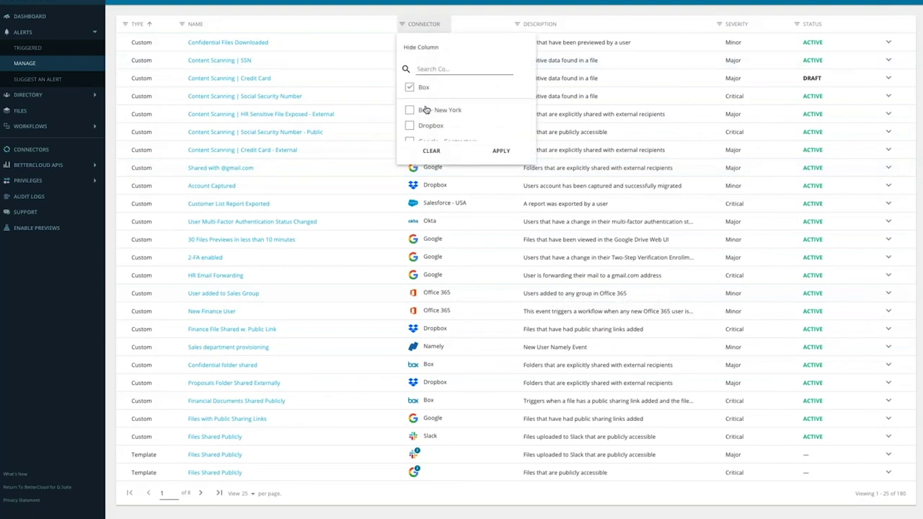
click(500, 150)
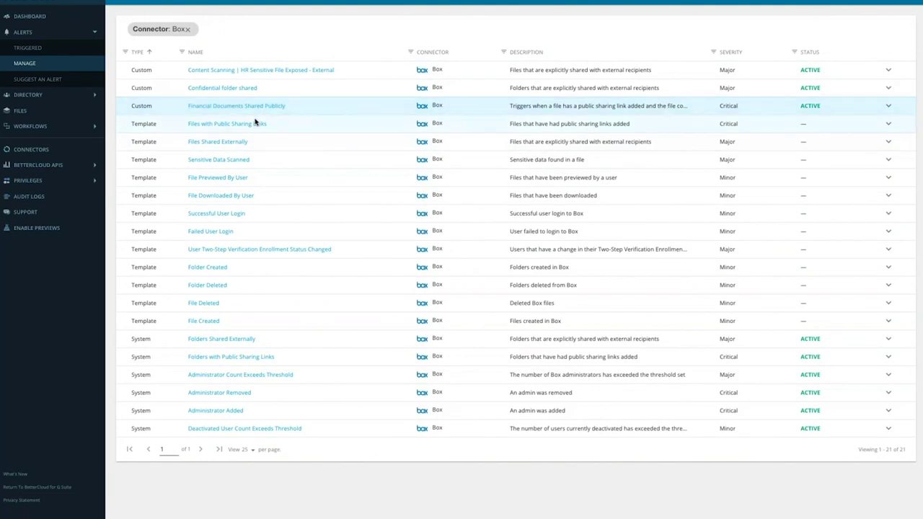
click(231, 146)
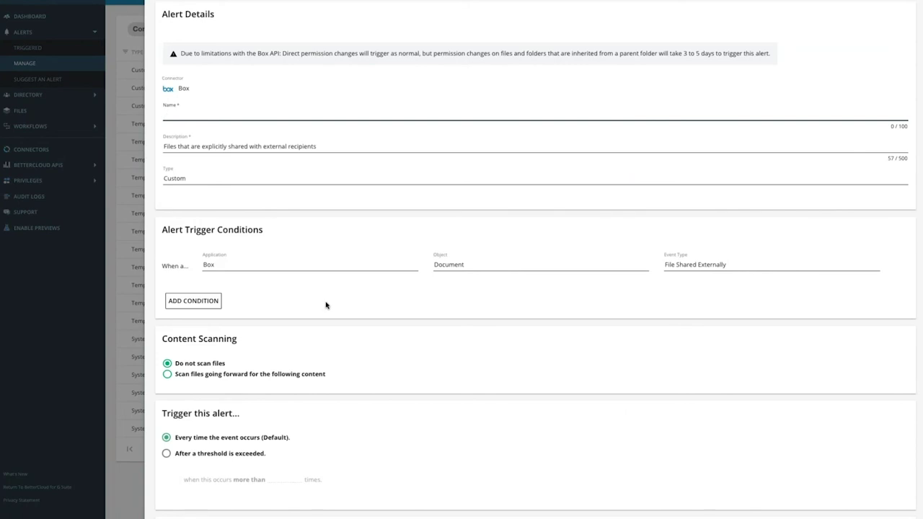
Step: Add a trigger condition with data point Path and operator contains, leave its value blank, and discard the alert
click(204, 303)
click(252, 310)
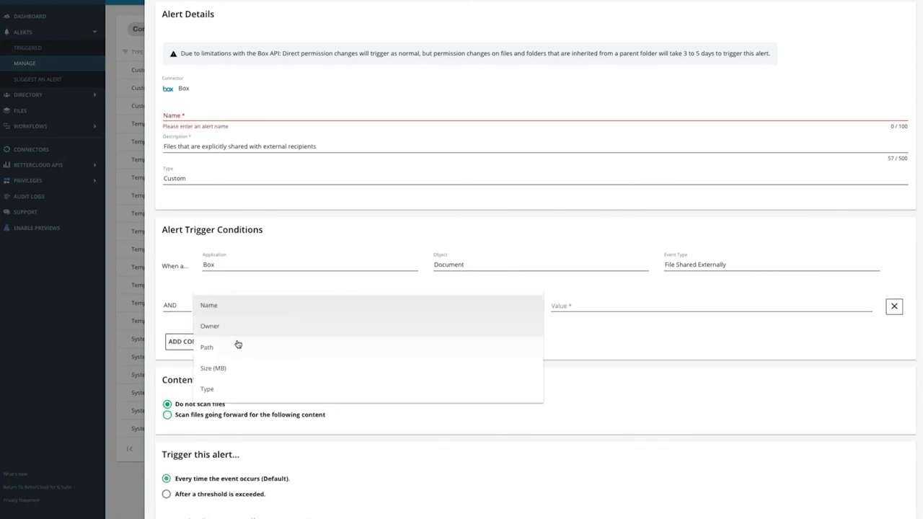
click(238, 346)
click(531, 306)
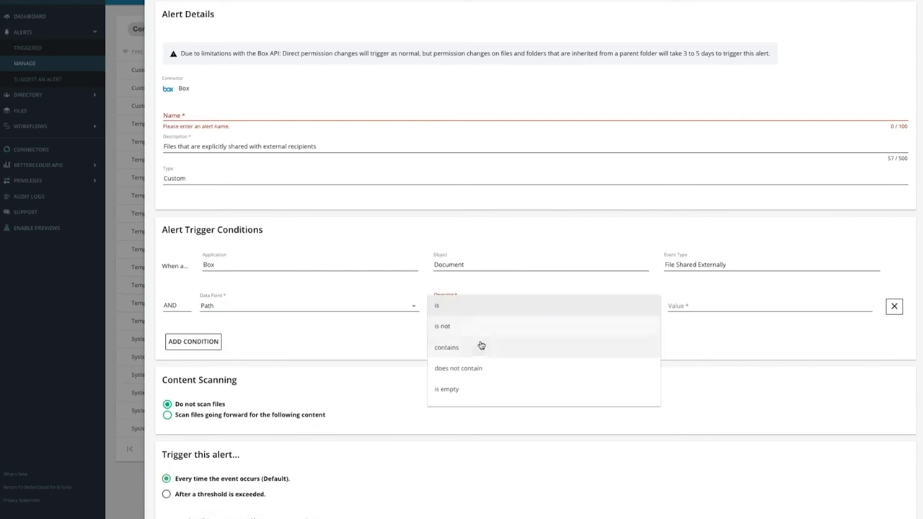
click(481, 347)
click(711, 306)
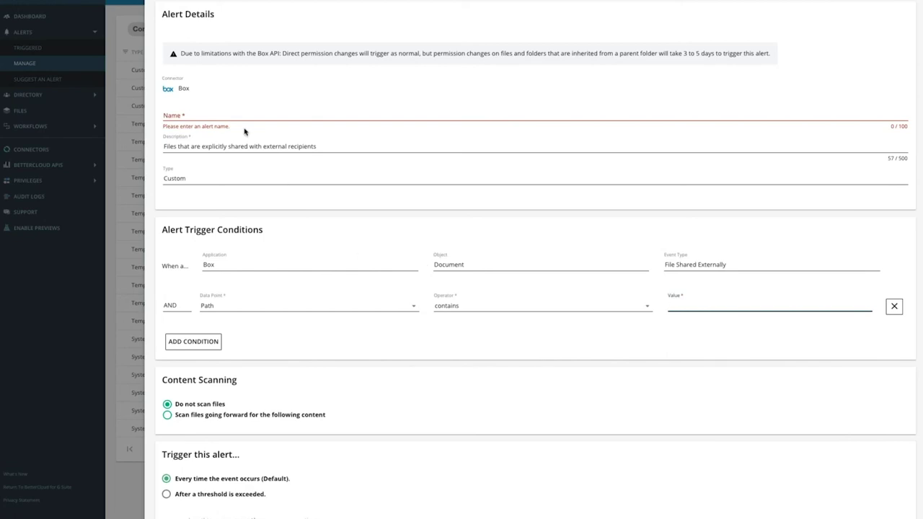
key(Escape)
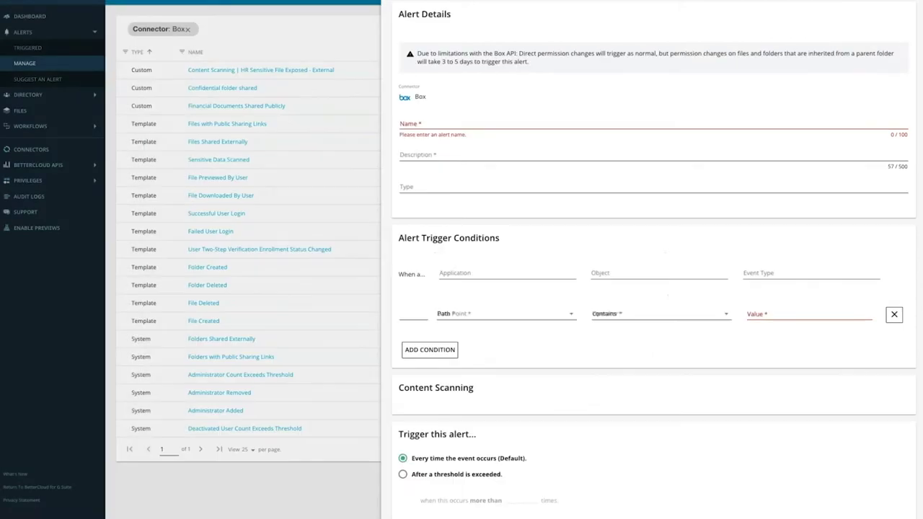
Step: Replace the Box connector filter with Google and open the alert "Content Scanning | Social Security Number - Public"
click(191, 30)
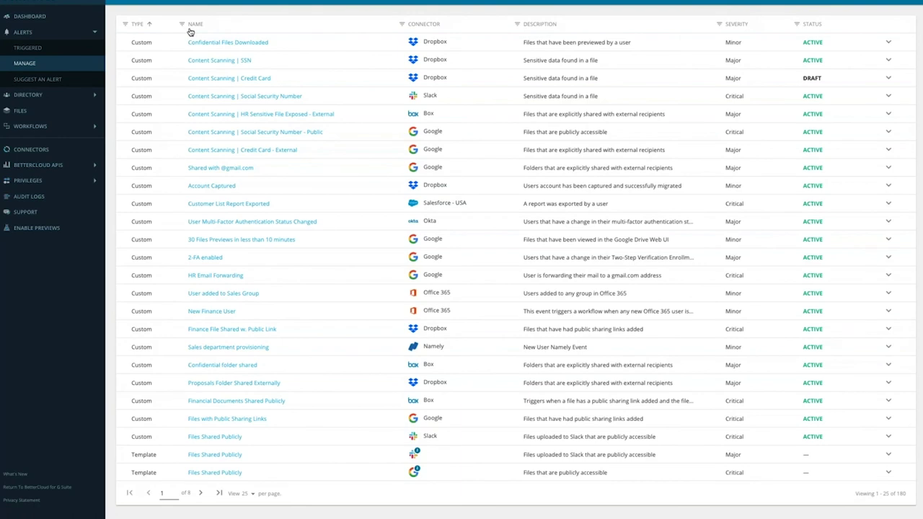
click(401, 24)
scroll(428, 111, down, 3)
scroll(429, 104, up, 1)
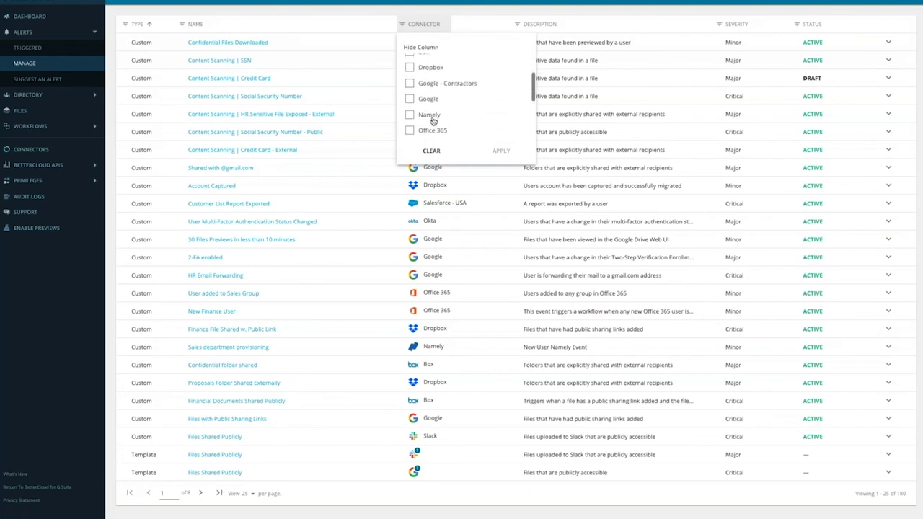
click(509, 152)
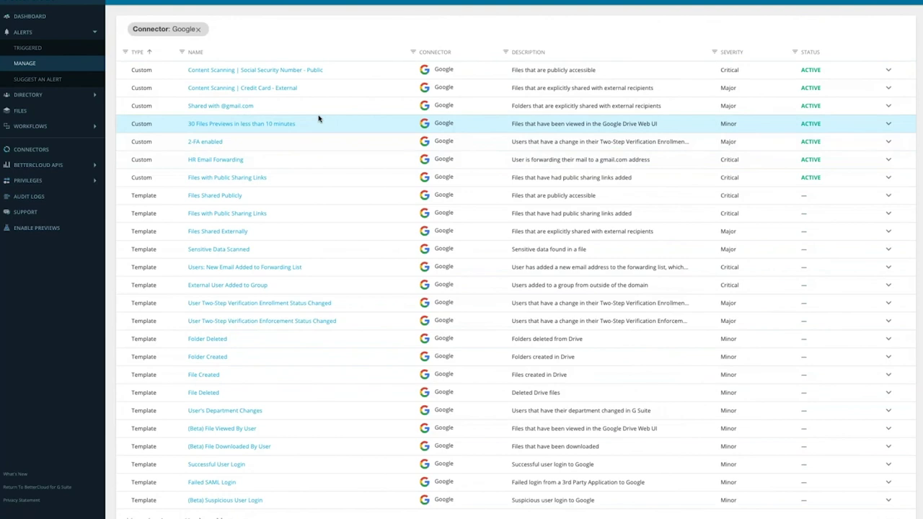
click(253, 71)
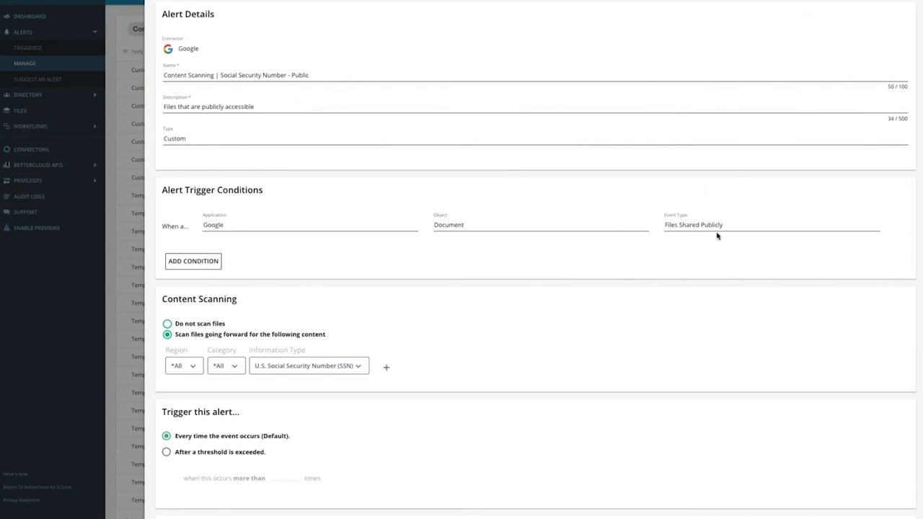
Step: Examine the category, region and information type choices for content scanning, and close the alert without changing it
click(225, 366)
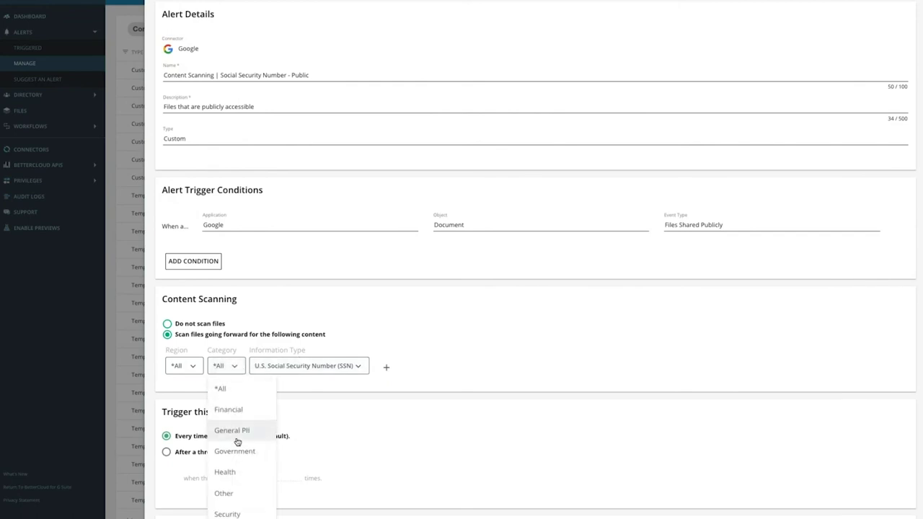
click(220, 389)
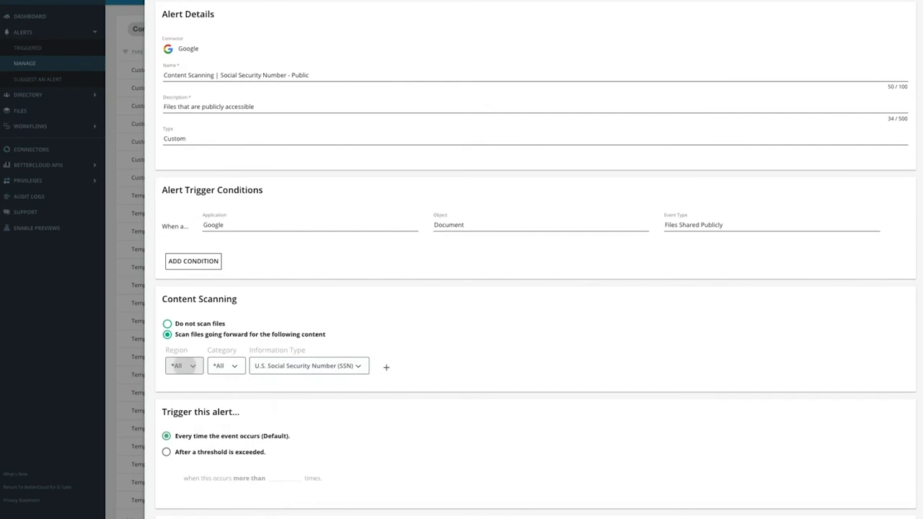
click(184, 365)
click(310, 384)
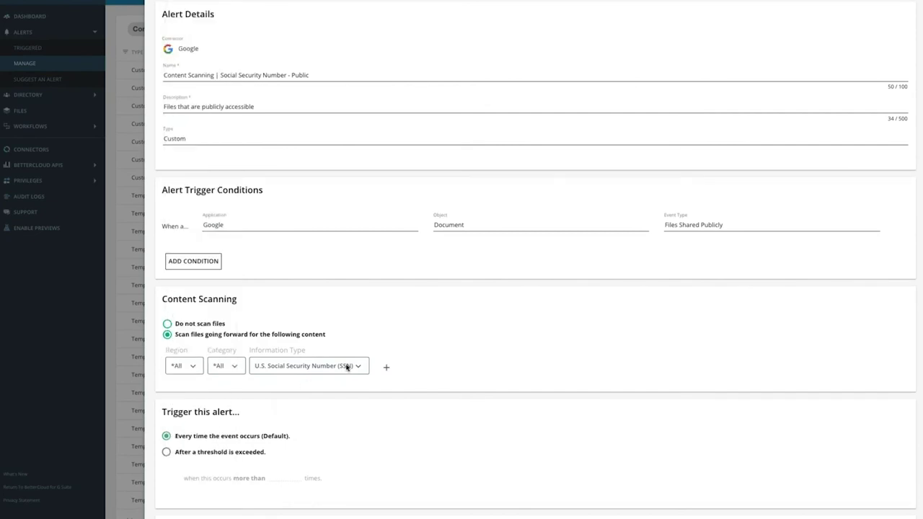
click(347, 366)
scroll(348, 404, down, 1)
scroll(348, 403, down, 3)
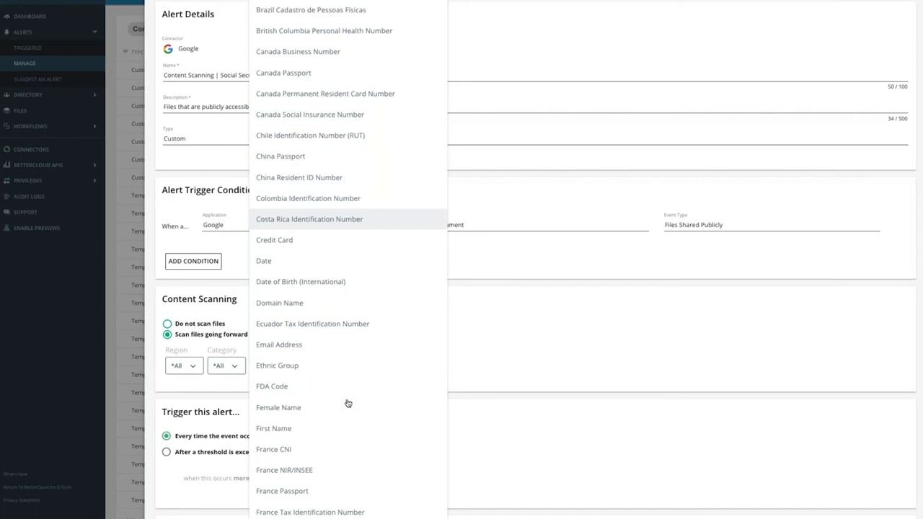
click(479, 384)
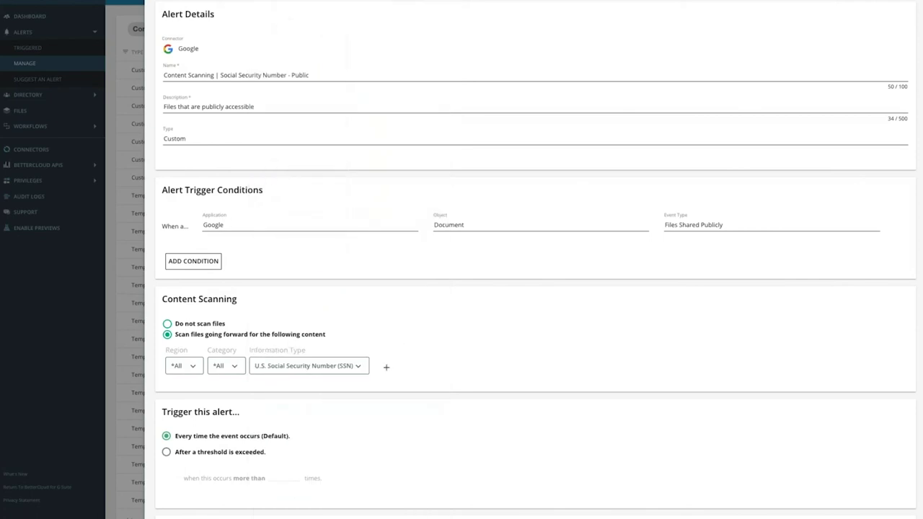
key(Escape)
Step: Open the workflow "Content Scanning | Social Security Number (Public)" for editing from the managed workflows
click(31, 126)
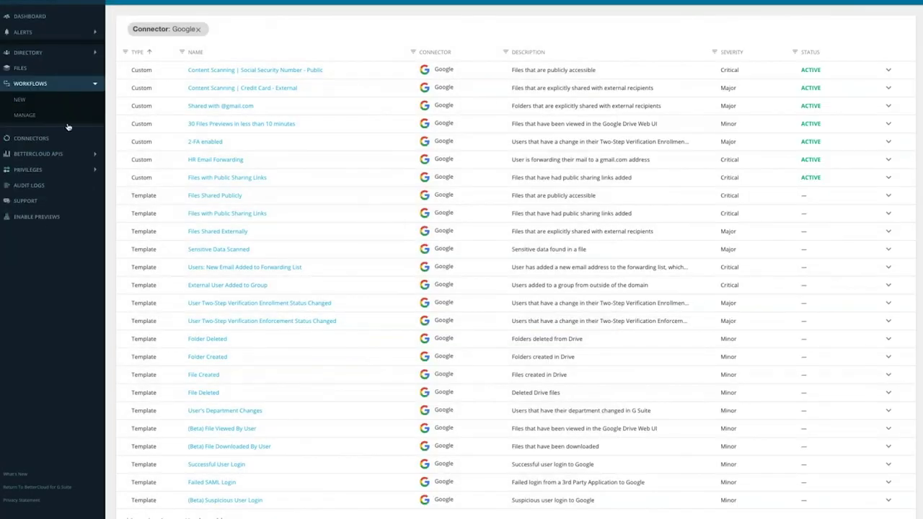
click(54, 117)
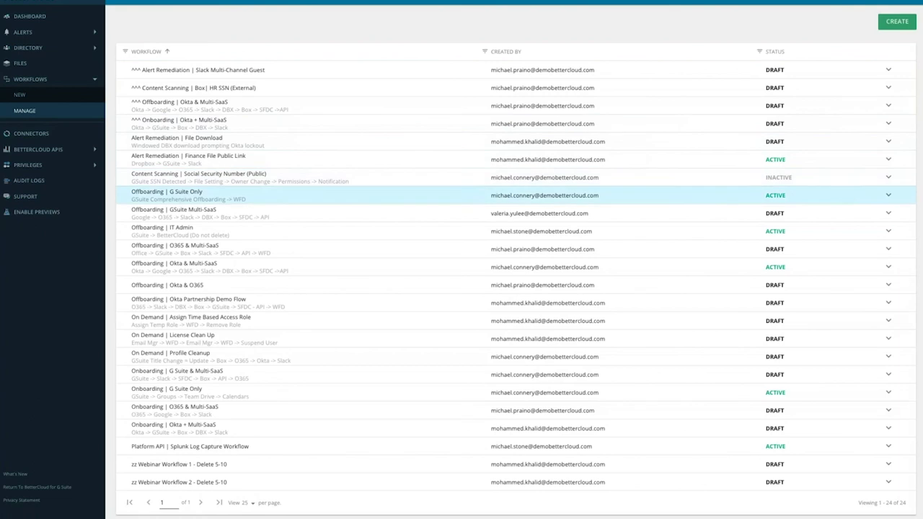
click(890, 178)
click(828, 221)
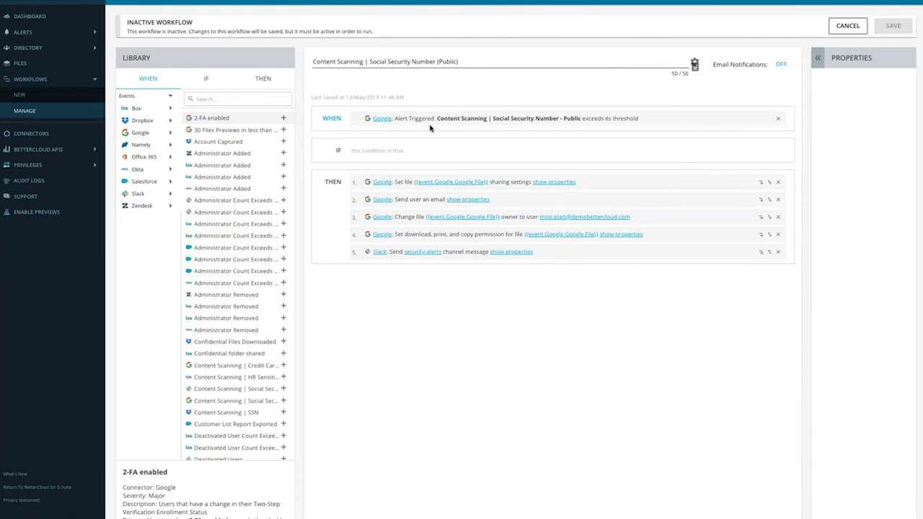
Step: Examine the properties of the file sharing settings and user email actions, including the Google file fields available for the email body
click(566, 184)
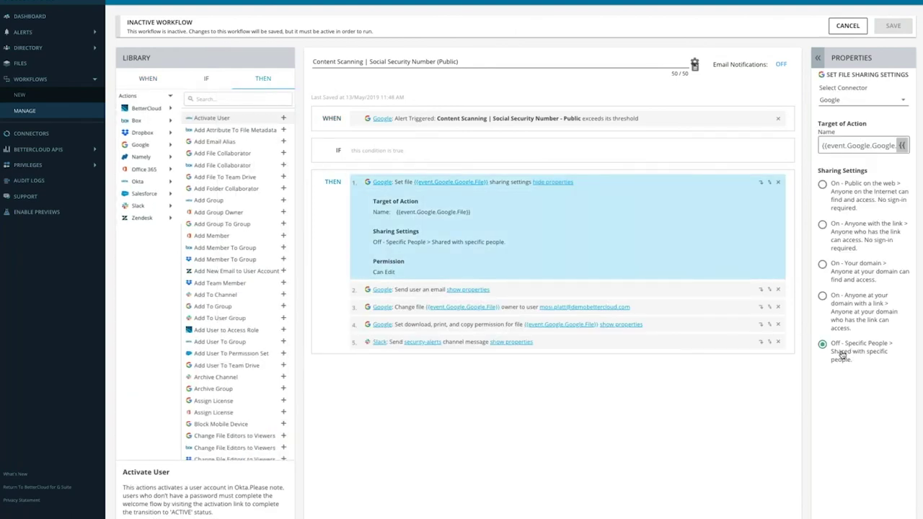
click(464, 290)
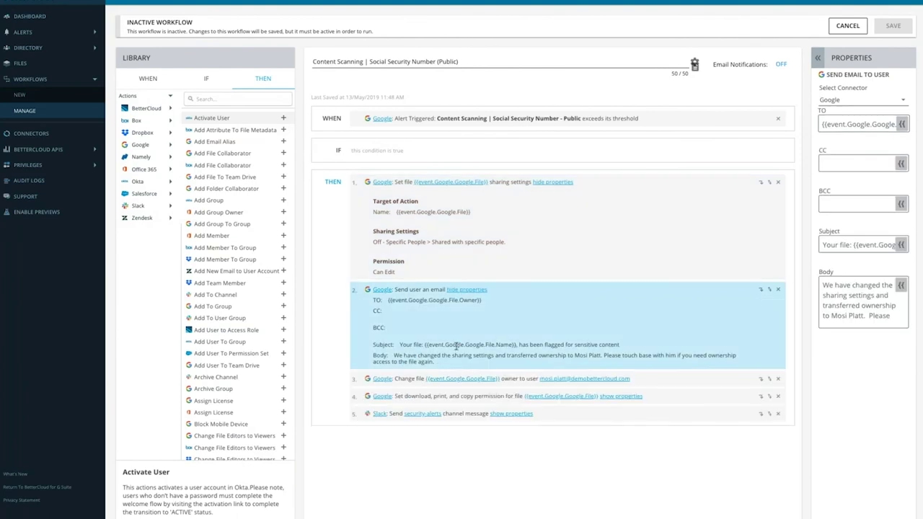
click(902, 286)
click(831, 341)
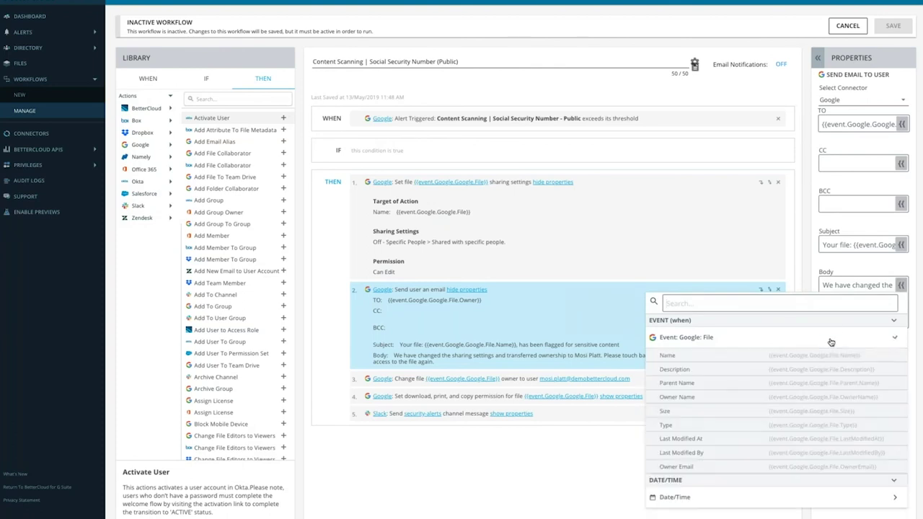
click(735, 468)
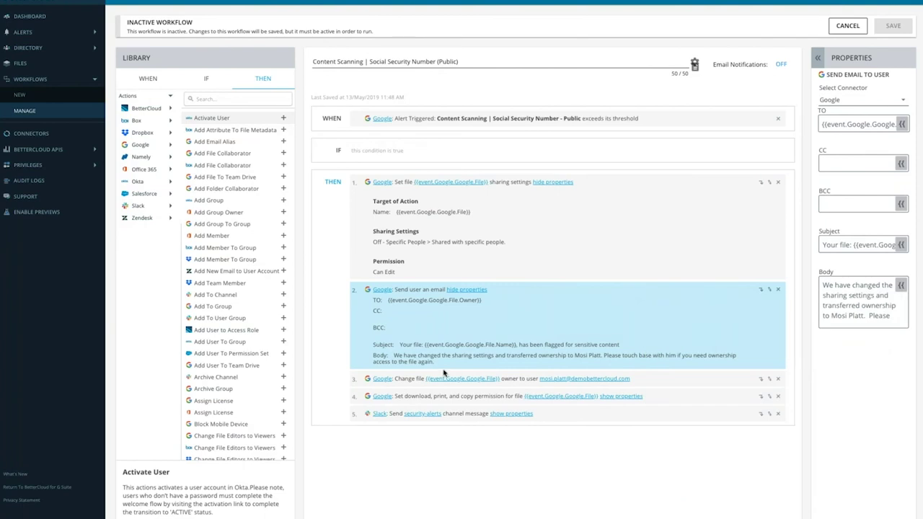
Step: Examine the file owner, download/print/copy permission and Slack channel message actions, and leave the workflow without saving
click(554, 380)
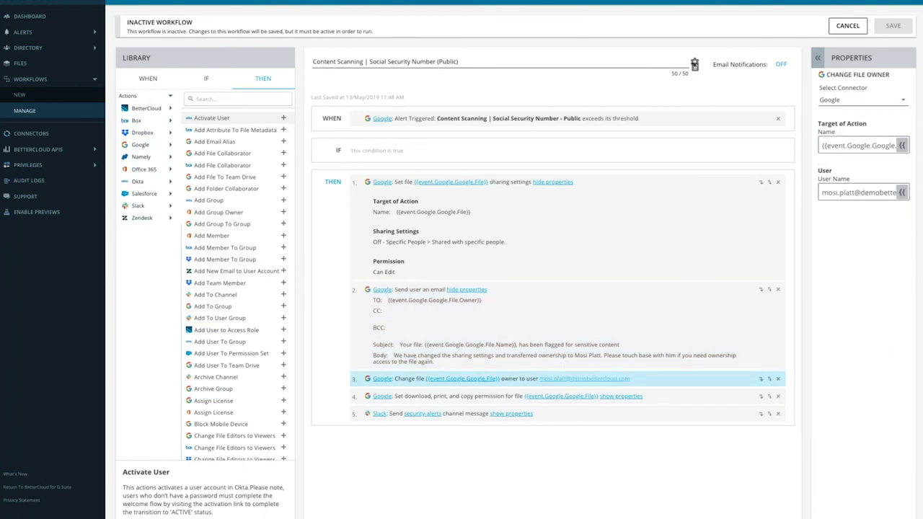
click(901, 192)
click(866, 344)
click(621, 397)
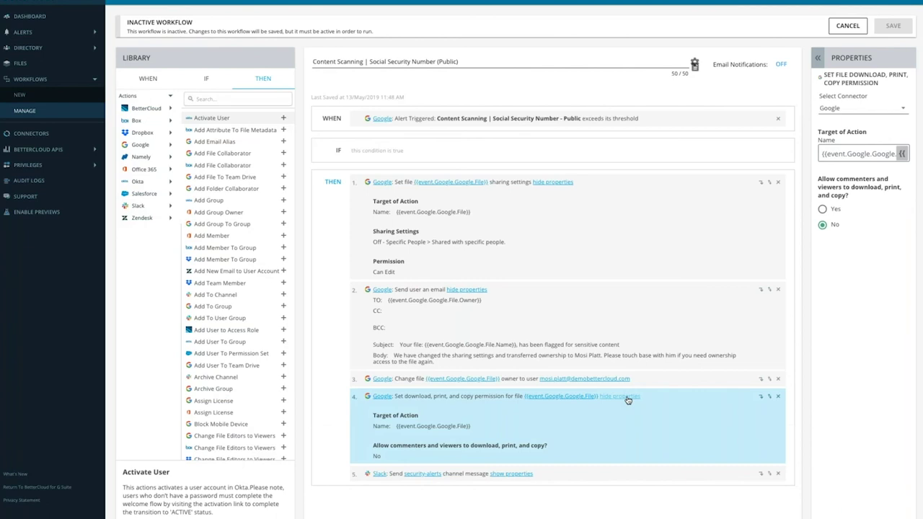
click(516, 474)
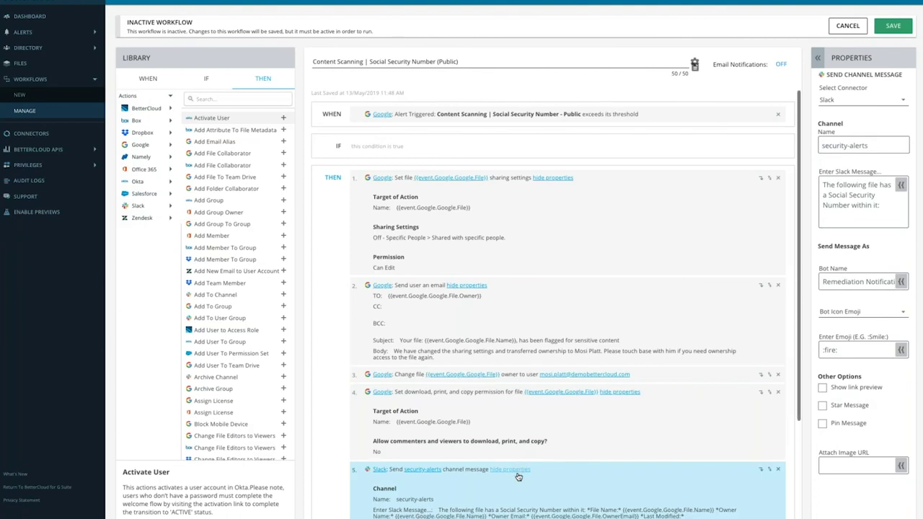
scroll(518, 477, down, 2)
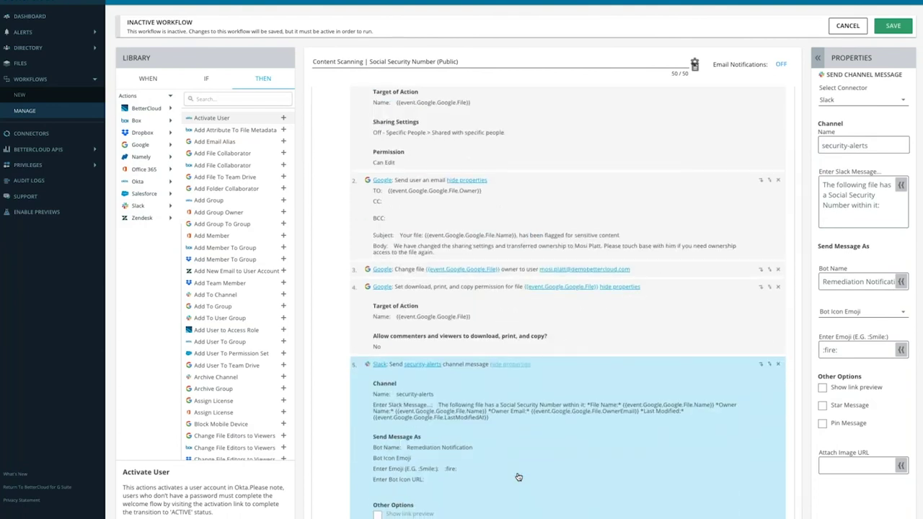
scroll(519, 477, down, 1)
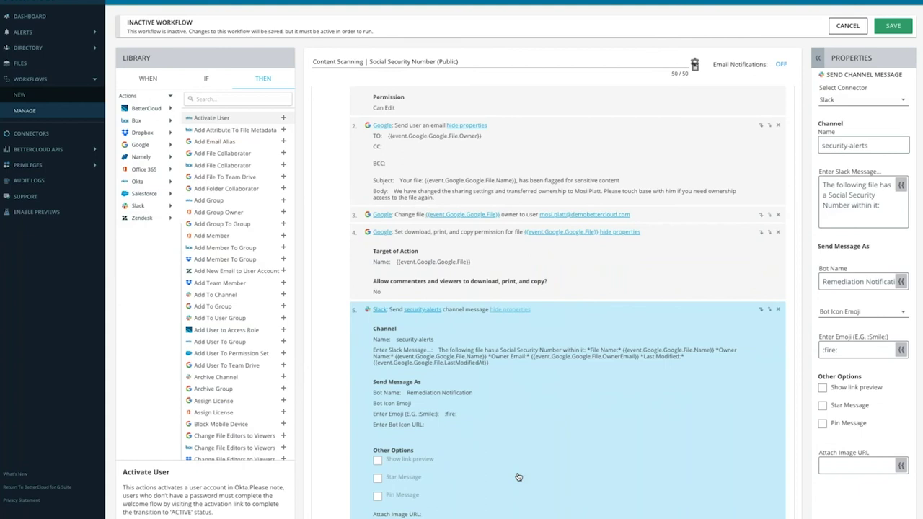
click(849, 28)
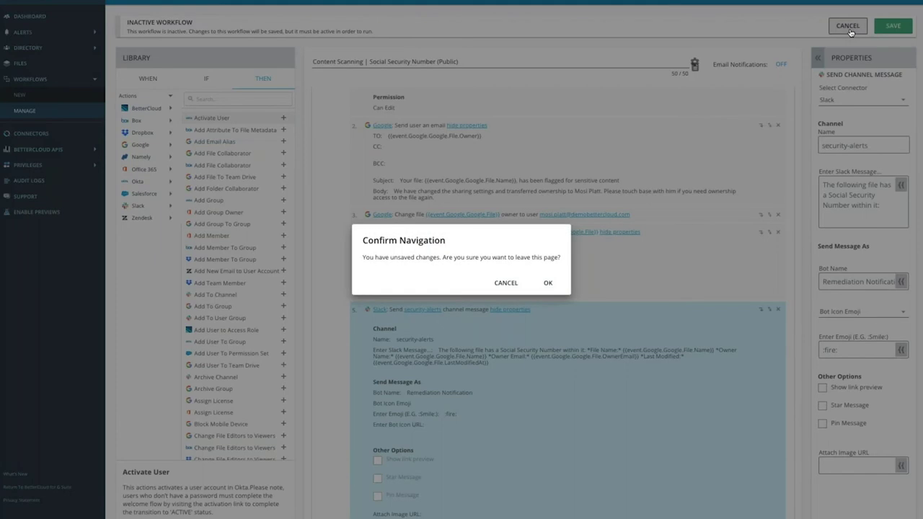
click(557, 283)
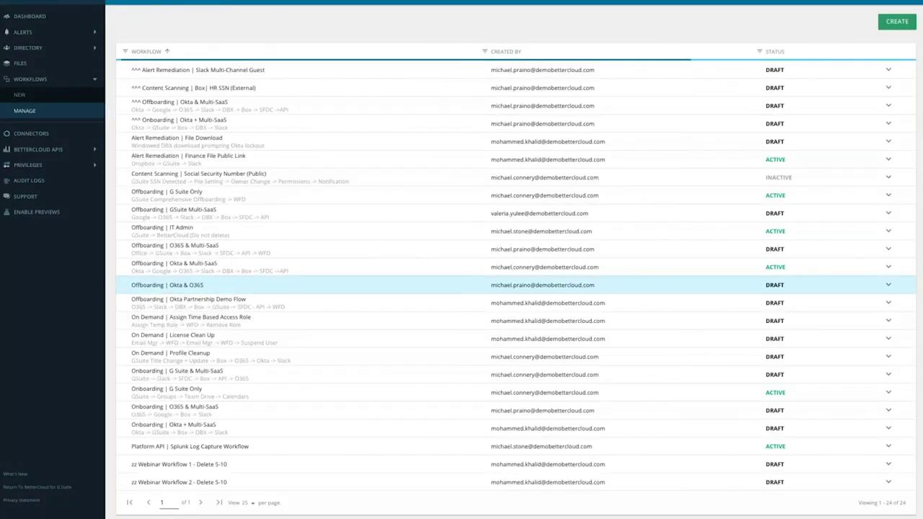
Step: Open the Files list and filter it by the Slack connector
click(65, 76)
click(65, 66)
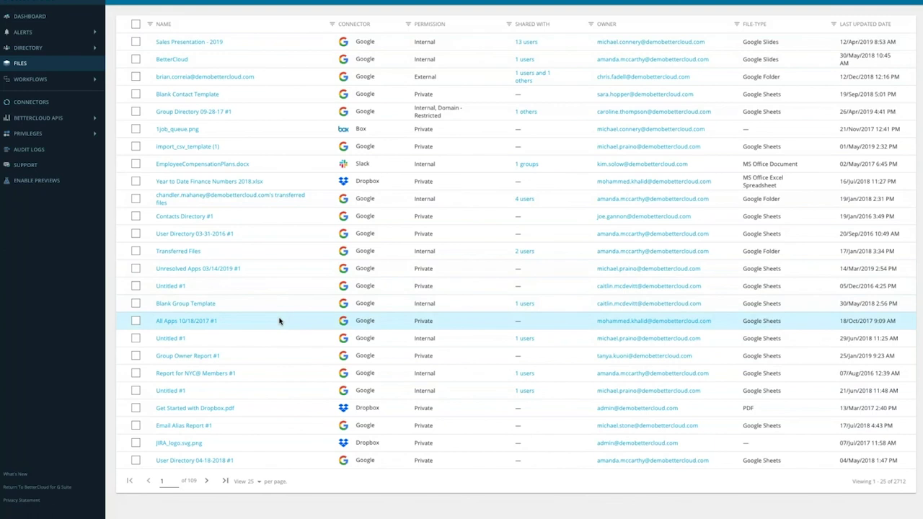
click(351, 24)
scroll(346, 137, down, 3)
scroll(346, 141, up, 1)
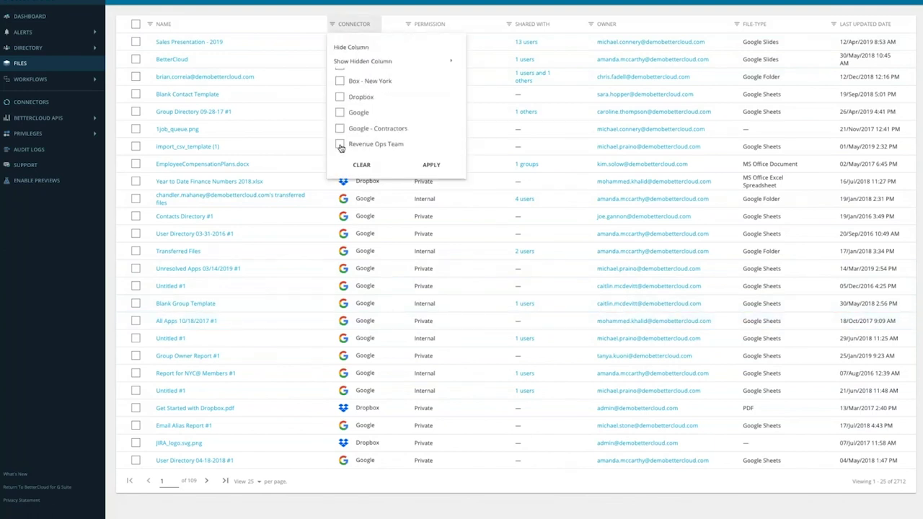
click(431, 165)
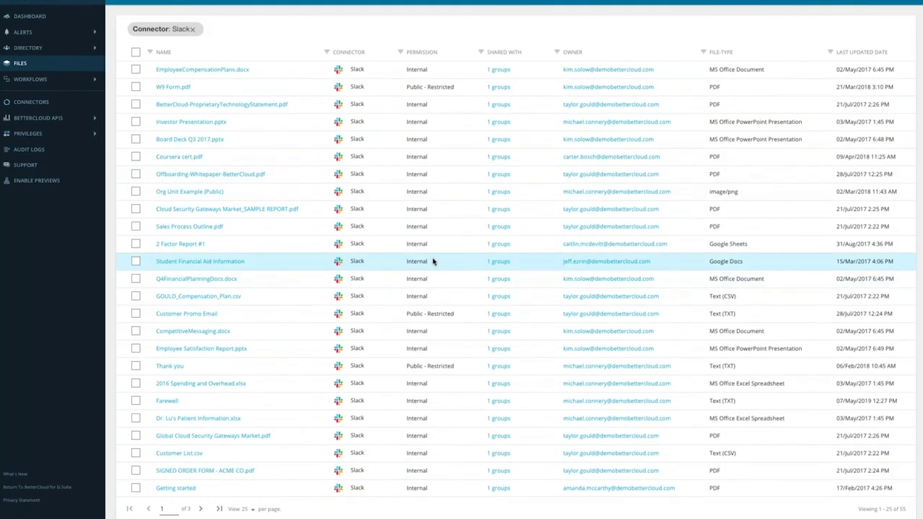
Step: Filter the Slack files by the Public - Restricted permission and view the details and permissions of W9 Form.pdf
click(418, 53)
scroll(426, 188, down, 5)
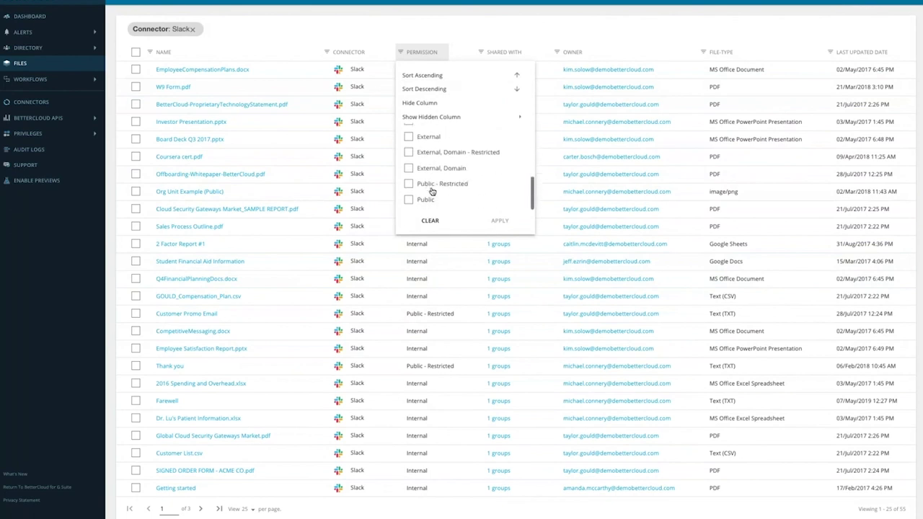
click(424, 185)
click(496, 221)
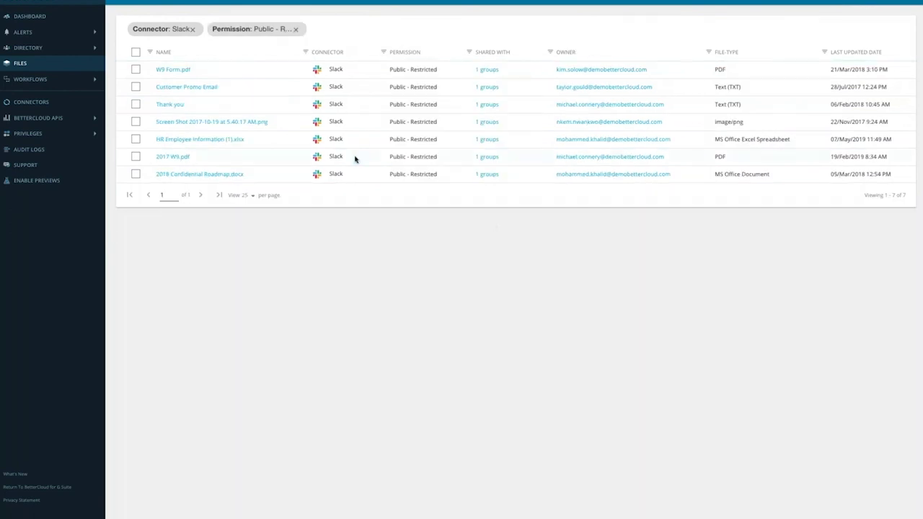
click(168, 70)
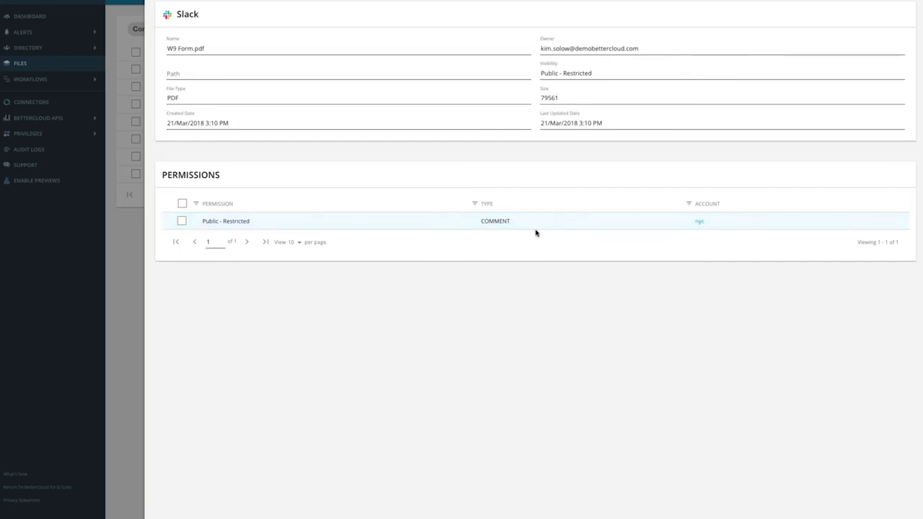
click(135, 71)
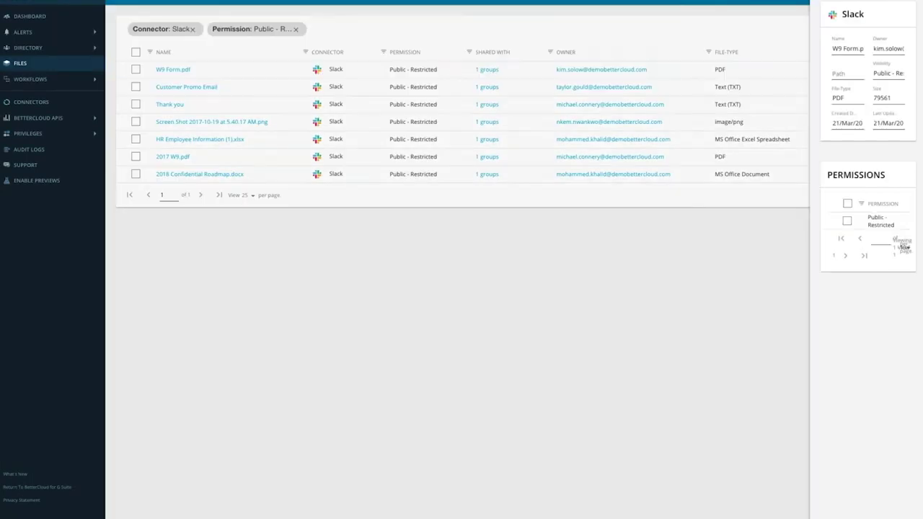
Step: Select W9 Form.pdf, 2017 W9.pdf, 2018 Confidential Roadmap.docx and HR Employee Information (1).xlsx, and view the Slack actions available for them
click(136, 71)
click(136, 157)
click(136, 174)
click(135, 140)
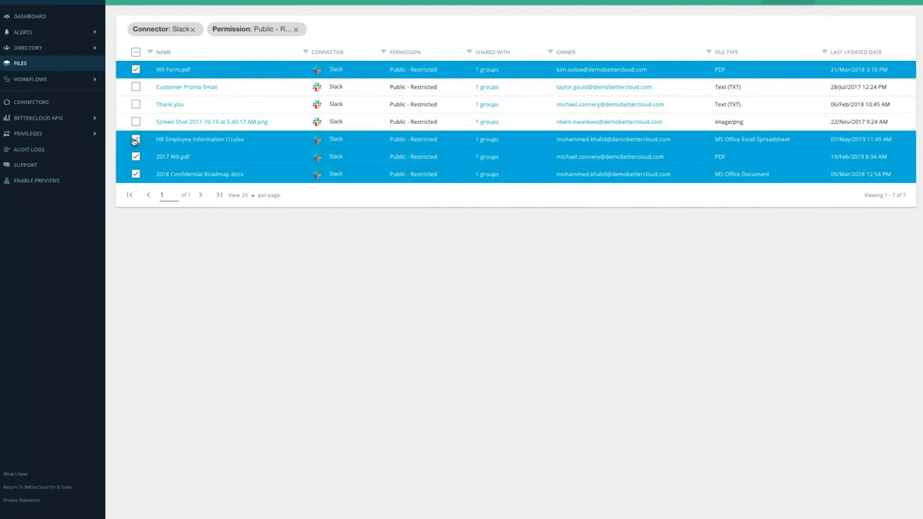
click(777, 5)
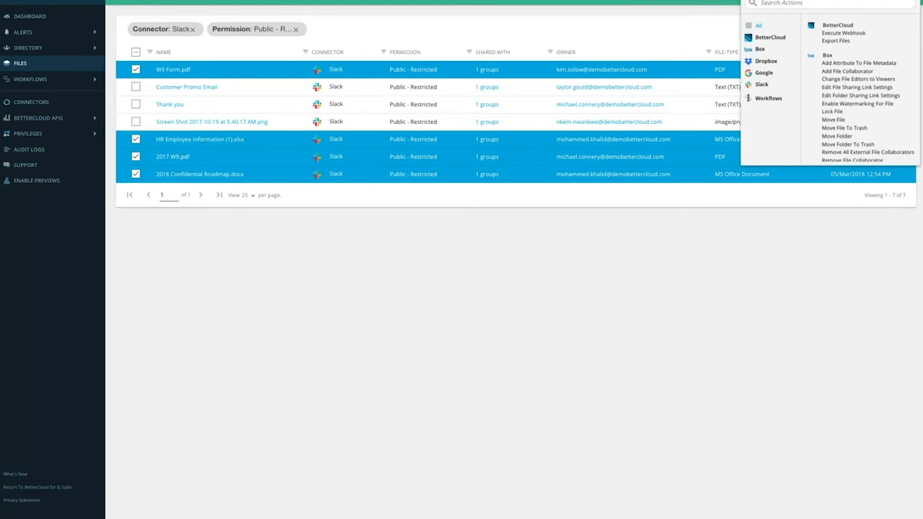
click(761, 85)
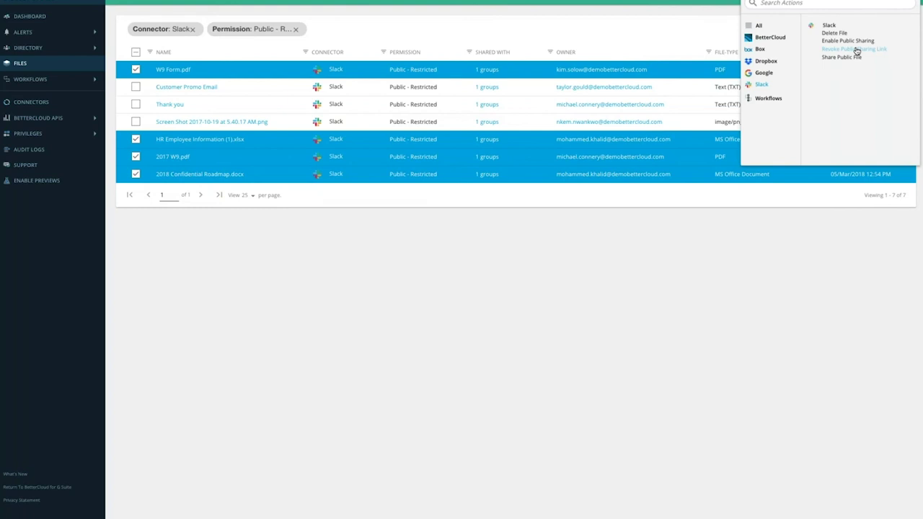
click(699, 284)
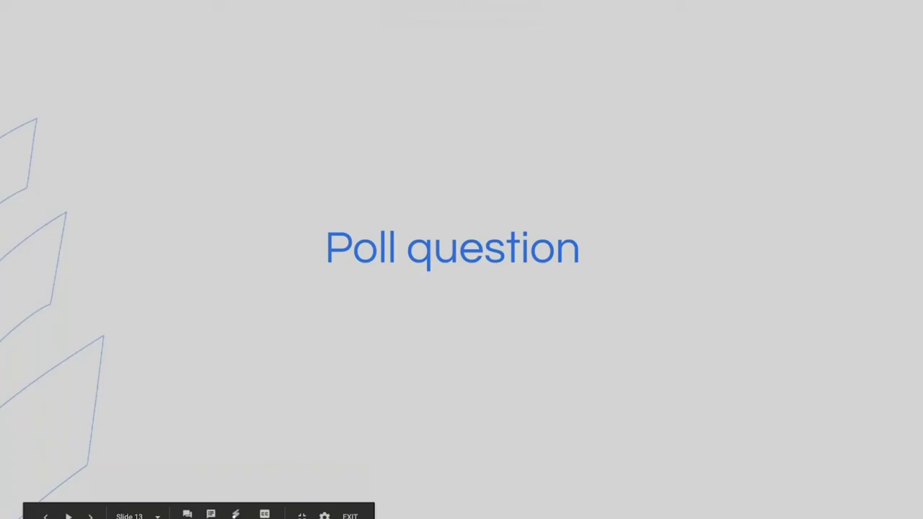